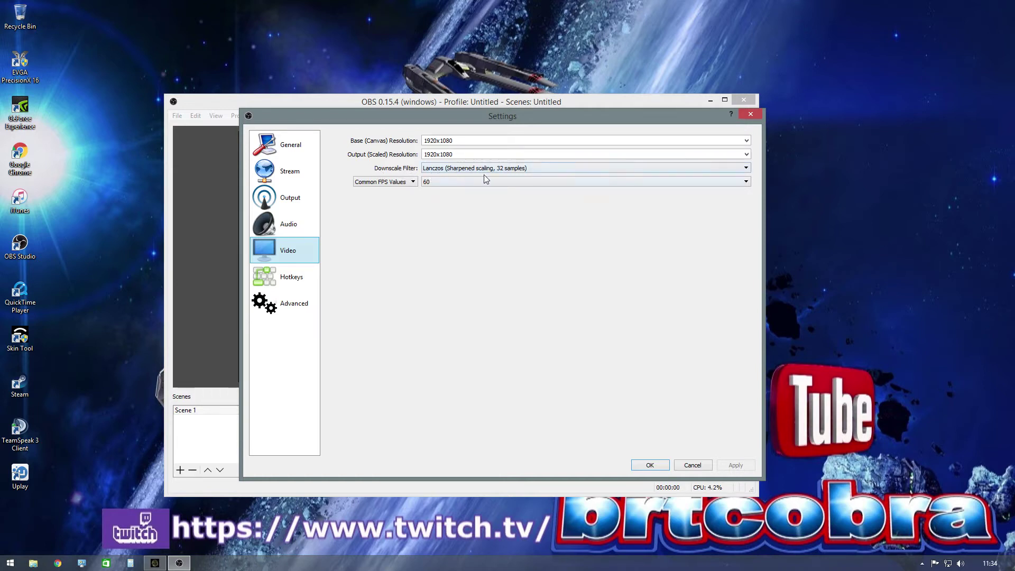
Step: Keep Lanczos as the downscale filter and 60 as the frame rate in Video settings
left_click(739, 170)
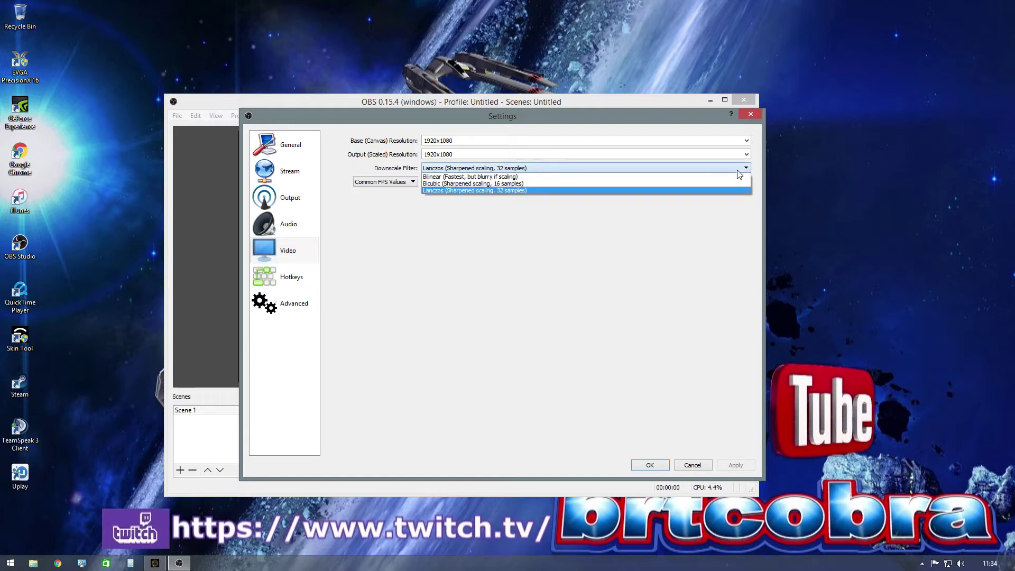
left_click(739, 171)
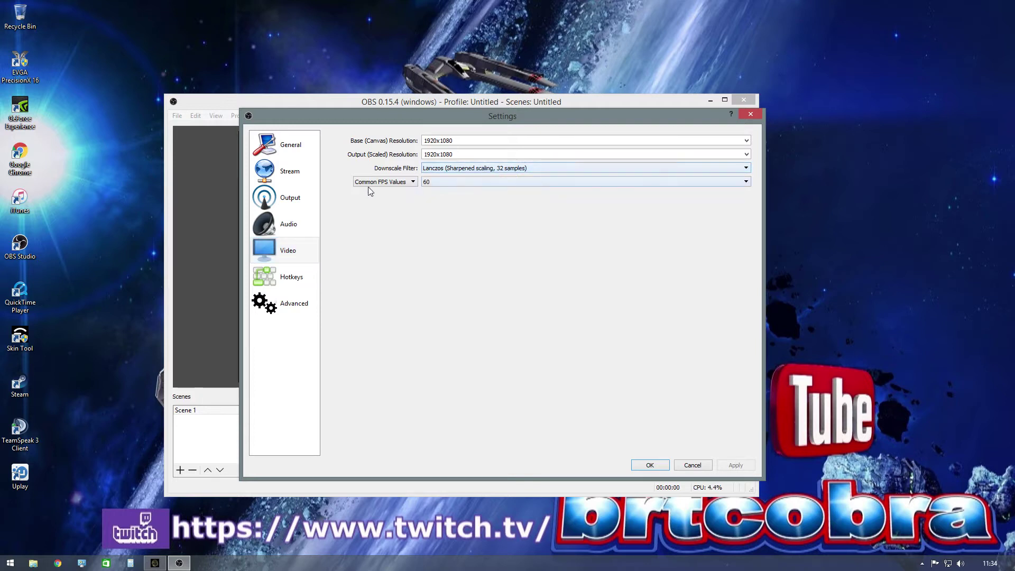
left_click(747, 182)
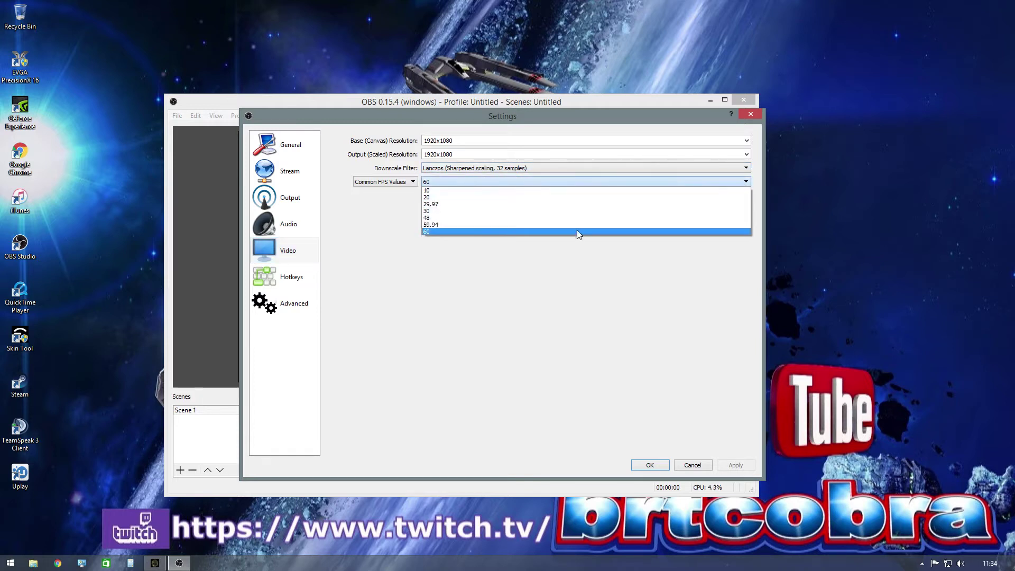
left_click(426, 233)
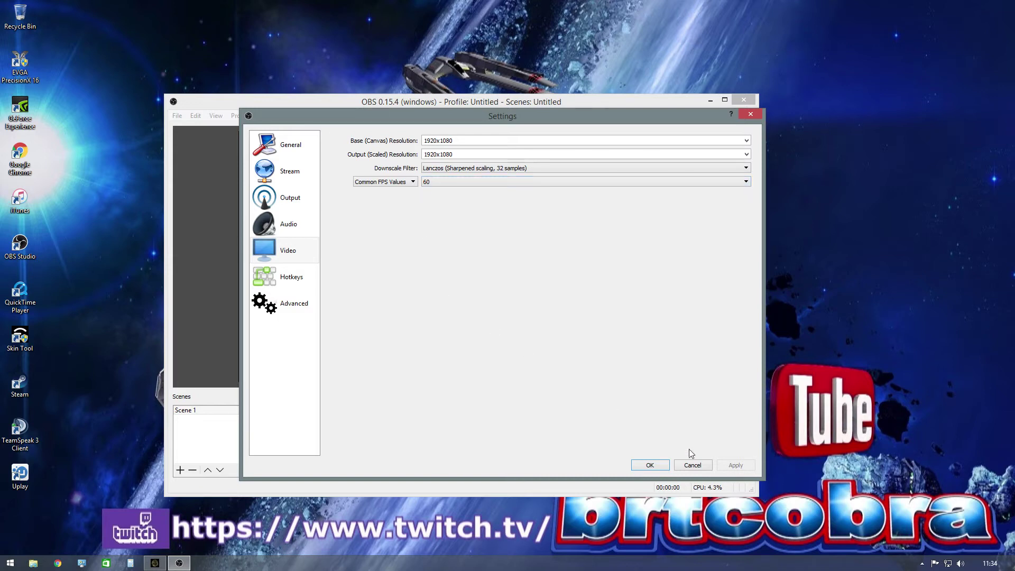
Step: Review the Hotkeys and Advanced settings pages, then confirm the settings with OK
left_click(288, 277)
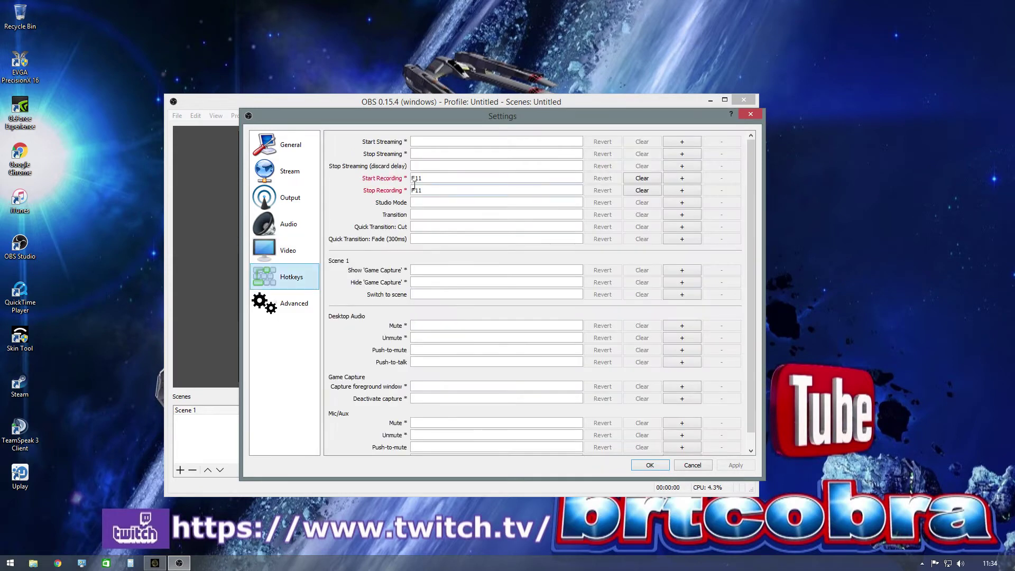
left_click(294, 308)
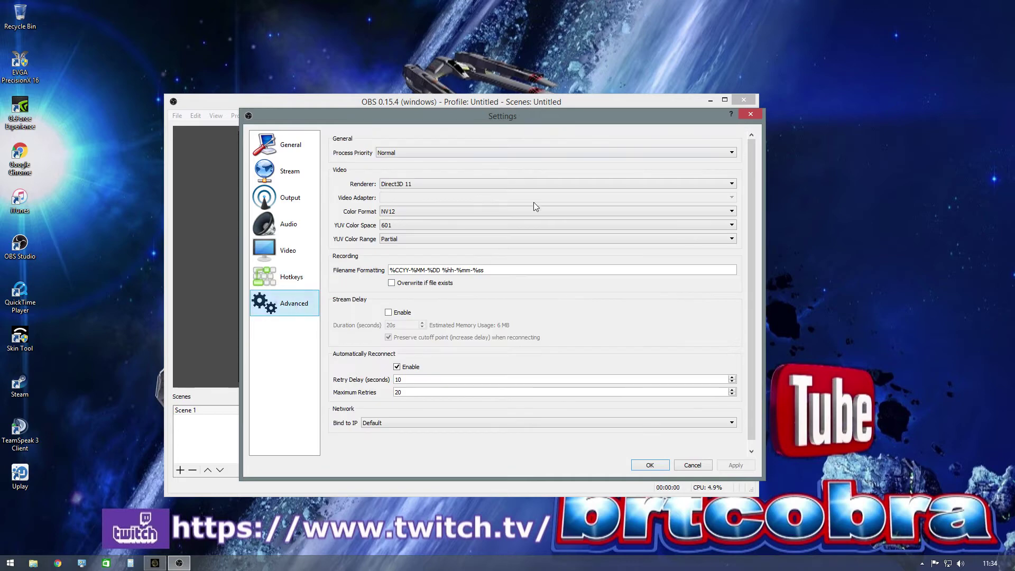
left_click(650, 466)
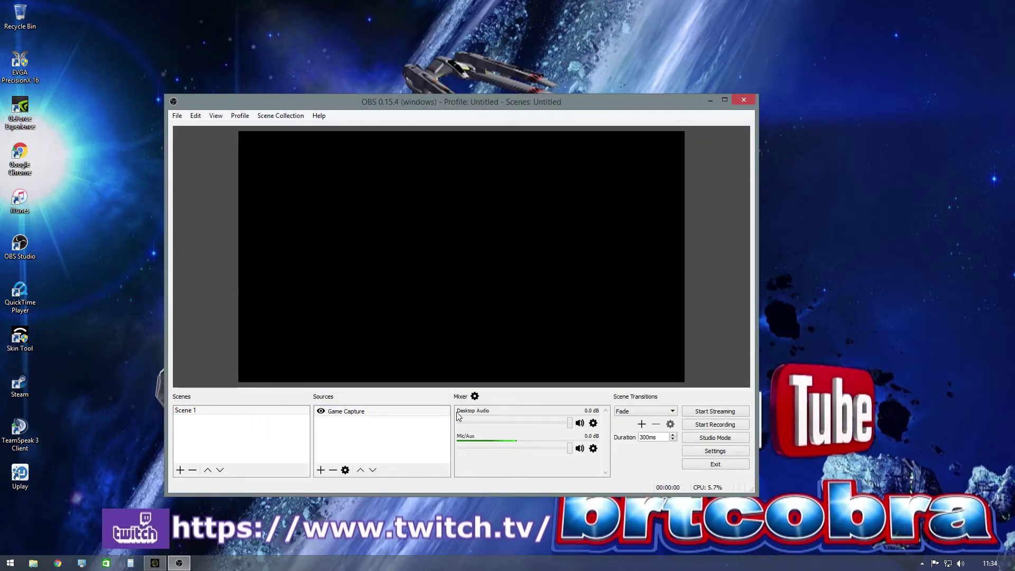
left_click(476, 398)
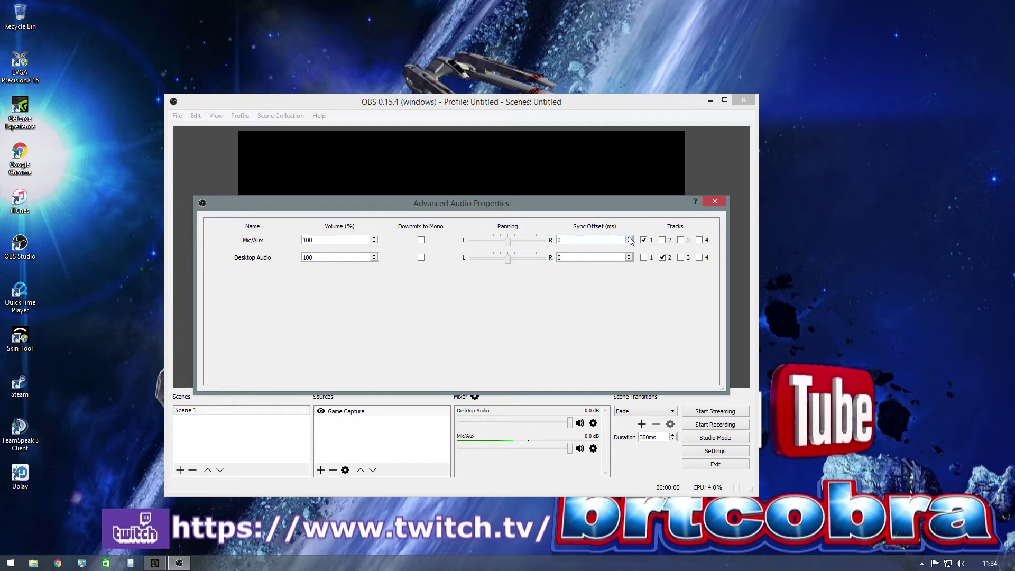
left_click(713, 203)
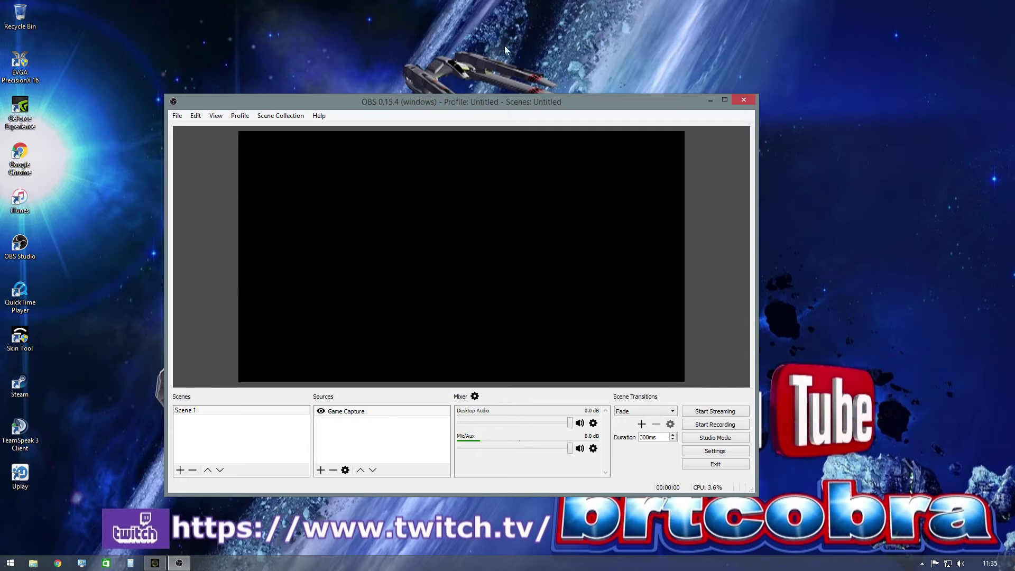
Step: Move the OBS window and remove Scene 1 from the scenes list
left_click_drag(550, 99, 665, 60)
left_click(326, 374)
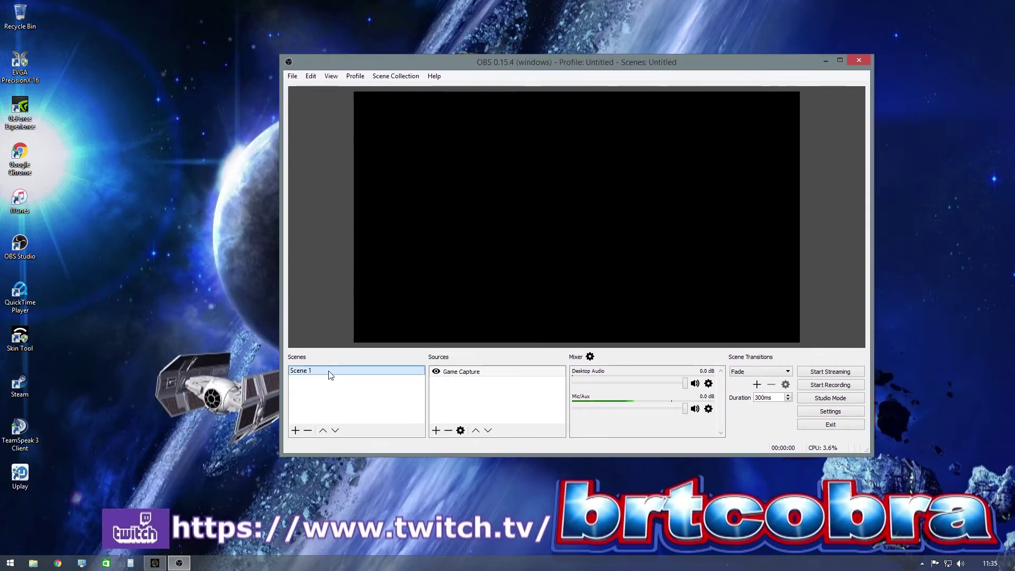
right_click(325, 375)
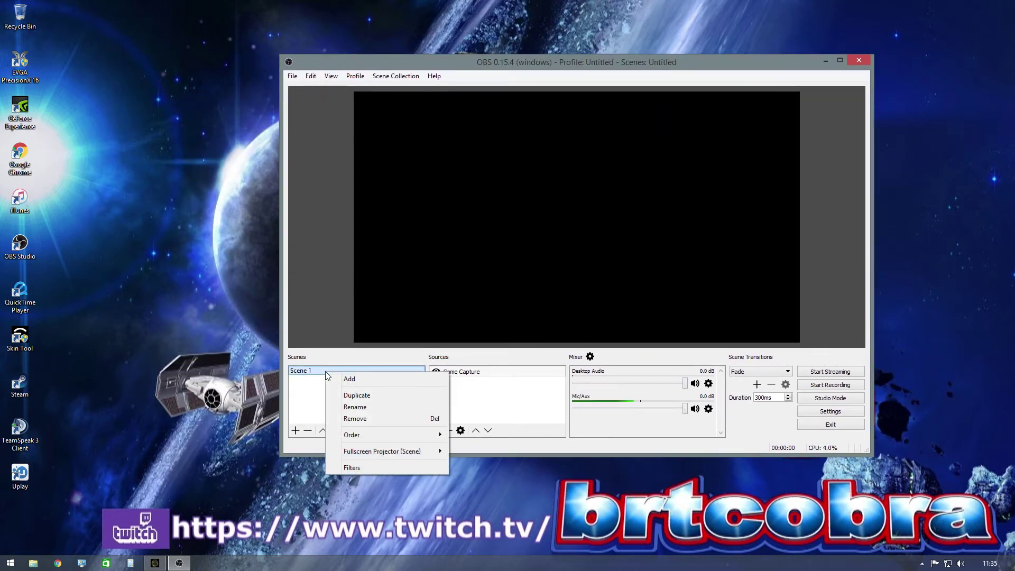
left_click(369, 420)
left_click(587, 275)
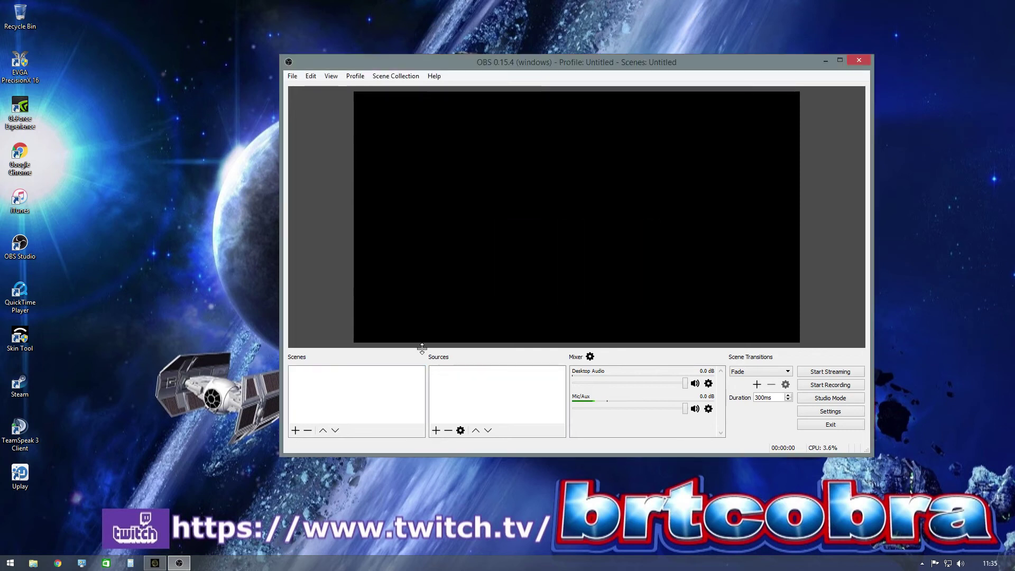
Step: Create a new empty Scene 2 and bring up the Add source menu
right_click(336, 383)
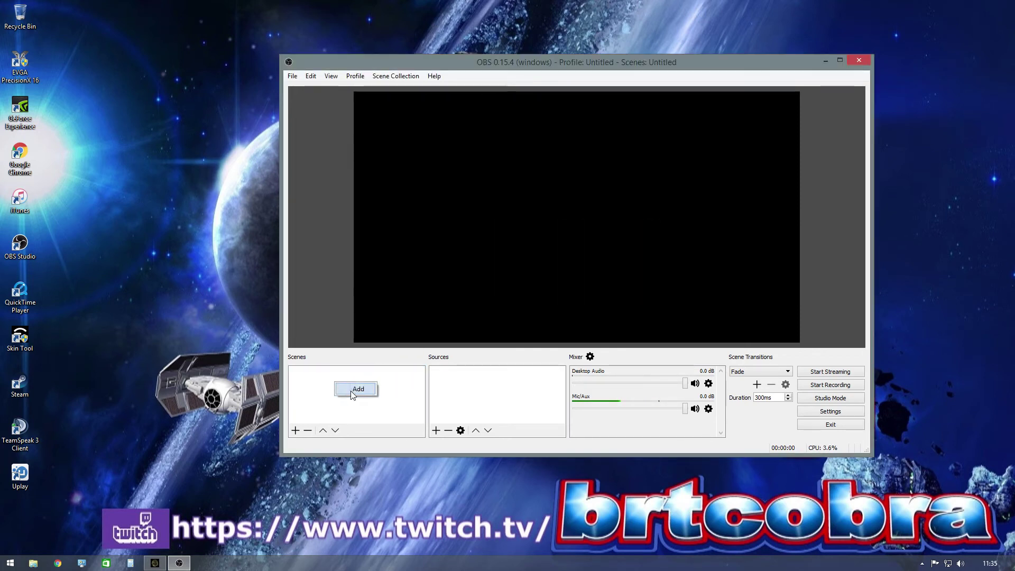
left_click(356, 389)
left_click(558, 274)
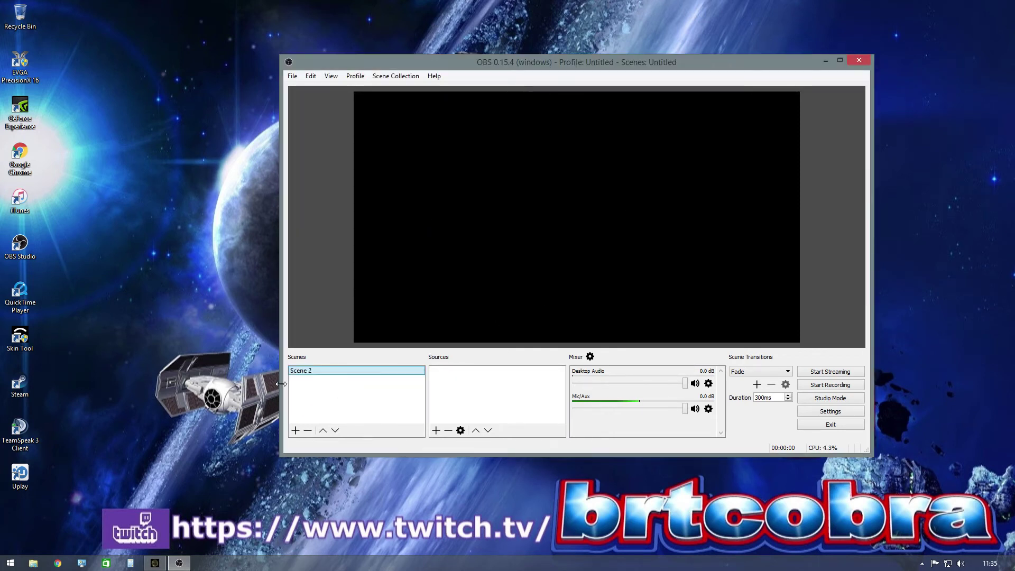
right_click(501, 385)
mouse_move(537, 392)
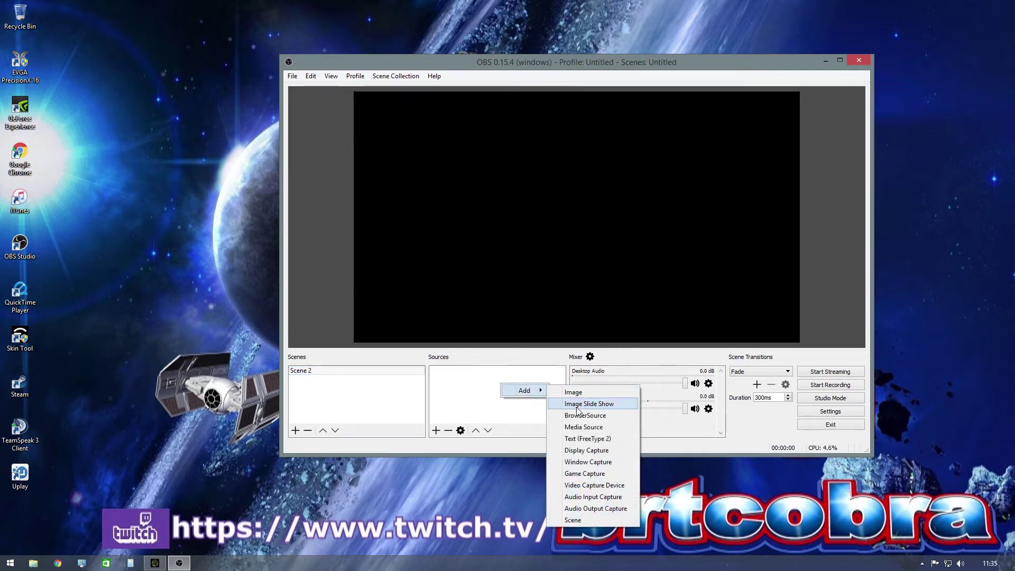
Step: Add a Game Capture source to Scene 2 with Capture Cursor enabled
left_click(599, 474)
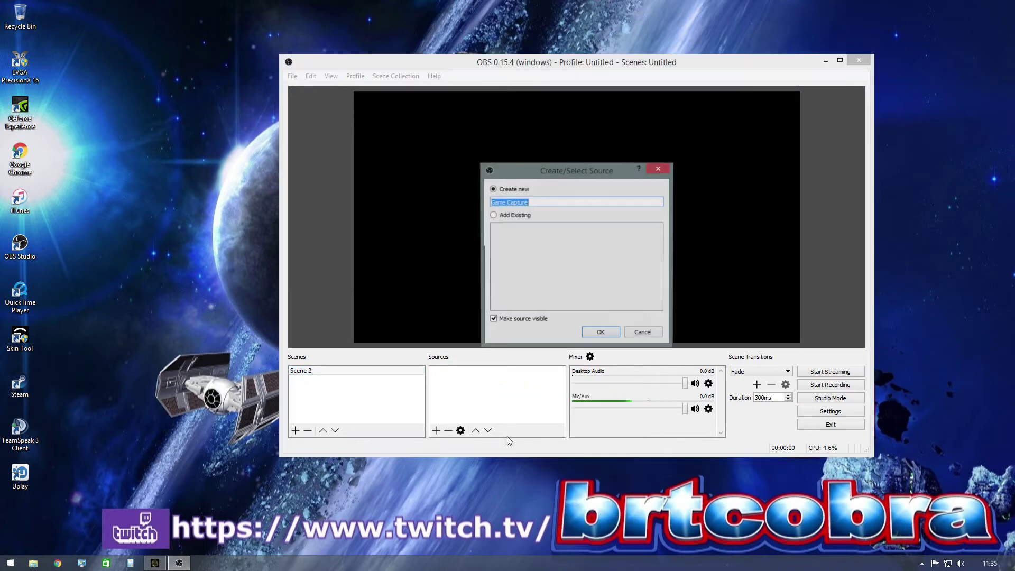
left_click(601, 335)
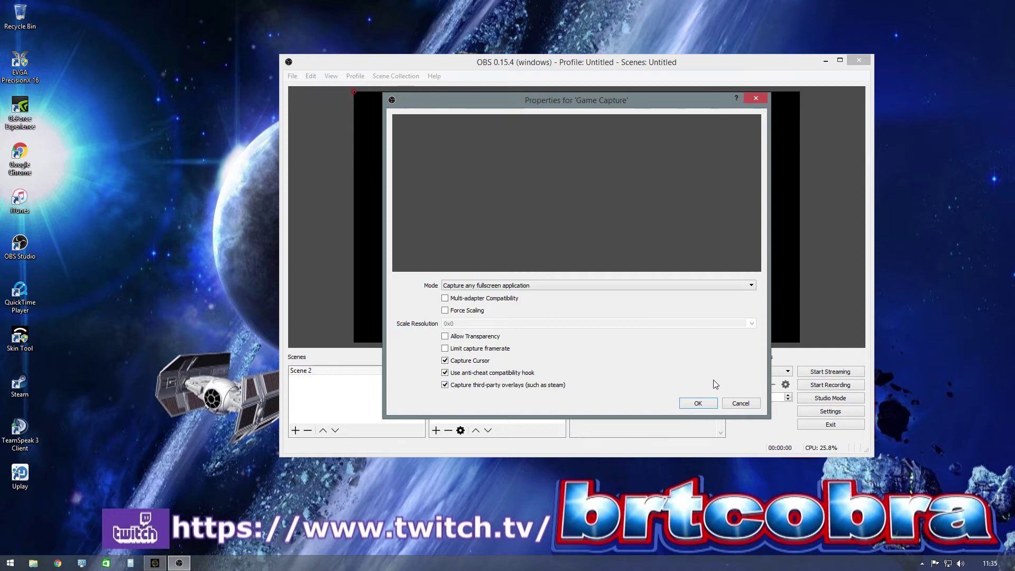
left_click(446, 361)
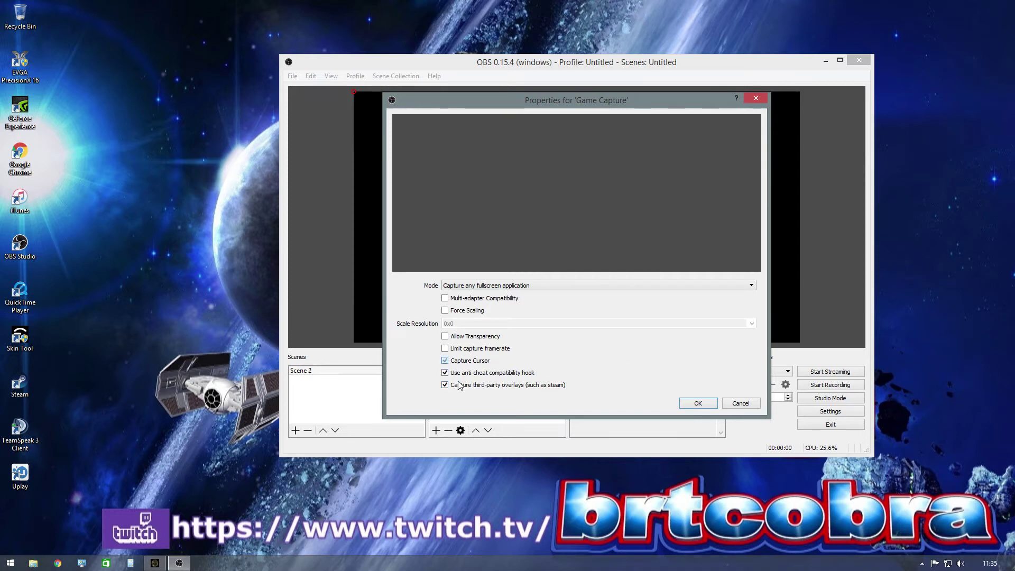
left_click(698, 403)
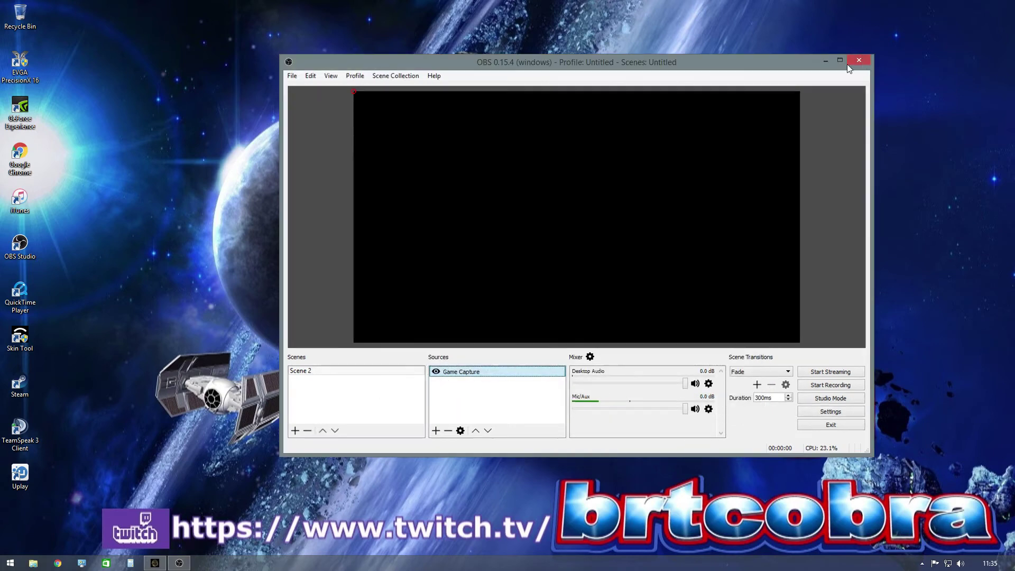
Step: Close the OBS window, bring The Forest forward, then bring OBS back
left_click(860, 60)
left_click(155, 563)
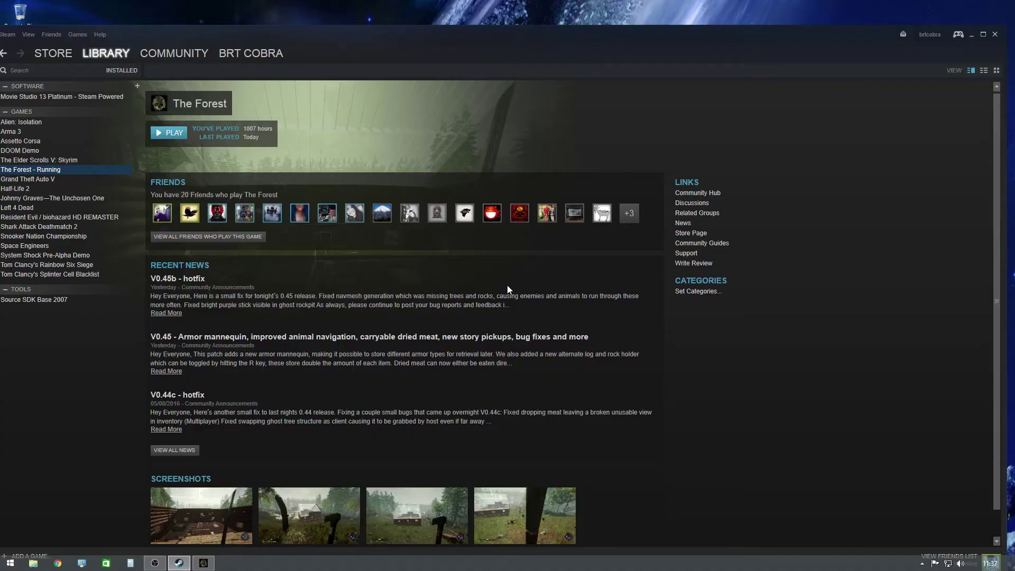
left_click(155, 563)
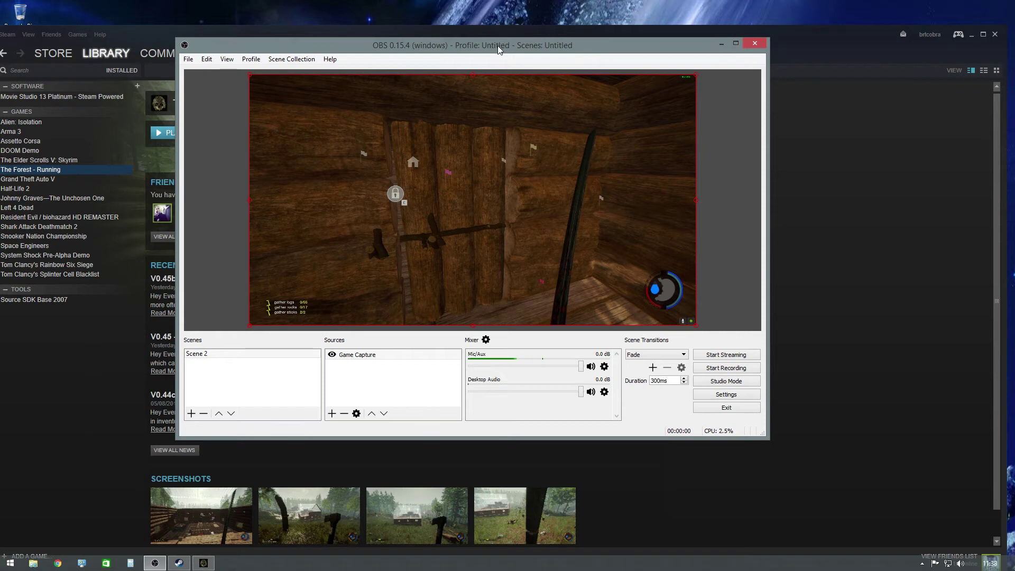
Step: Reposition the OBS window, start recording the Game Capture, and switch back to The Forest
left_click_drag(499, 49, 633, 100)
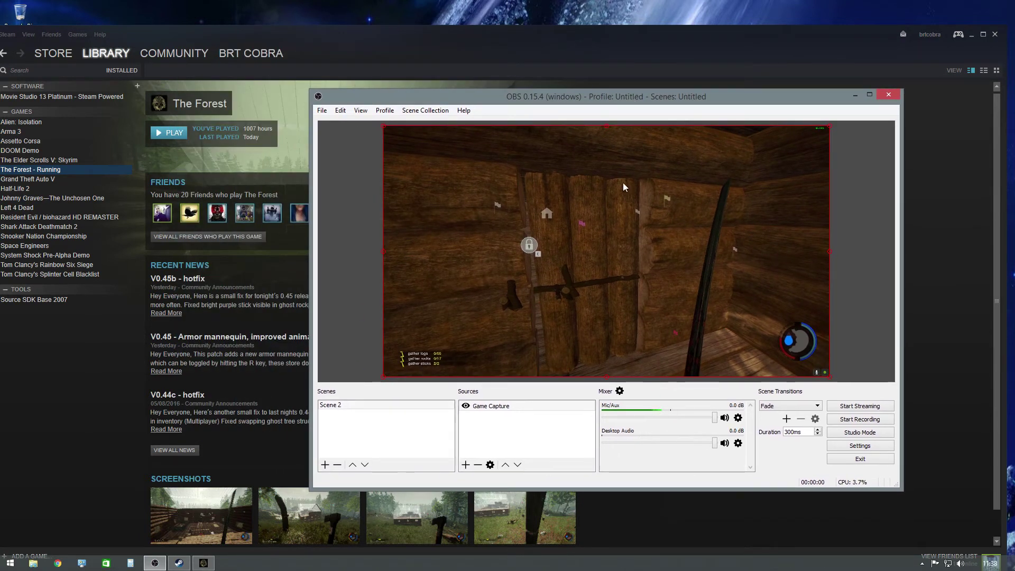
left_click_drag(582, 96, 544, 99)
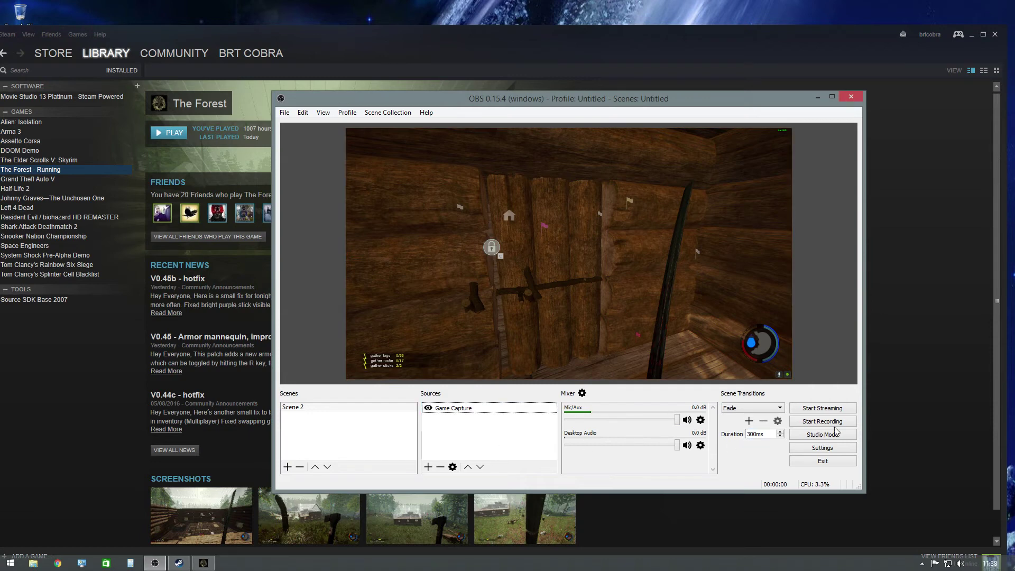
left_click(819, 423)
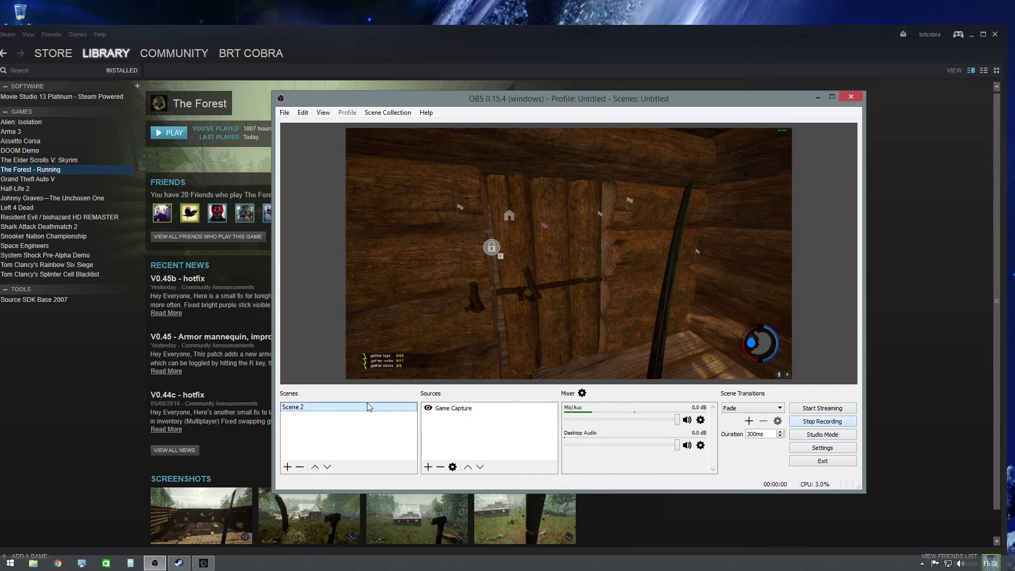
left_click(204, 564)
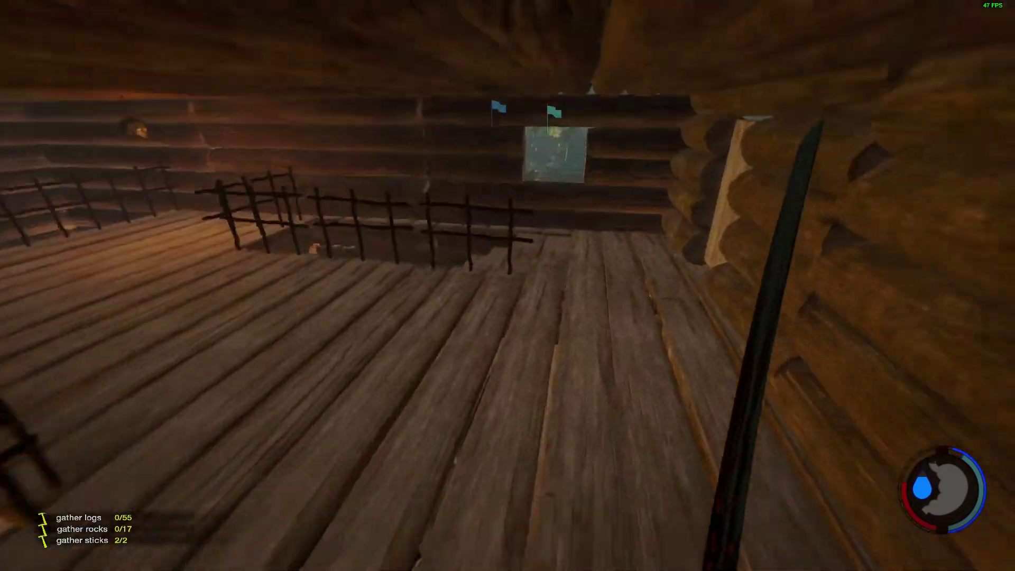
Step: Walk across the cabin deck past the planters, then exit The Forest to Windows via the pause menu
key("w")
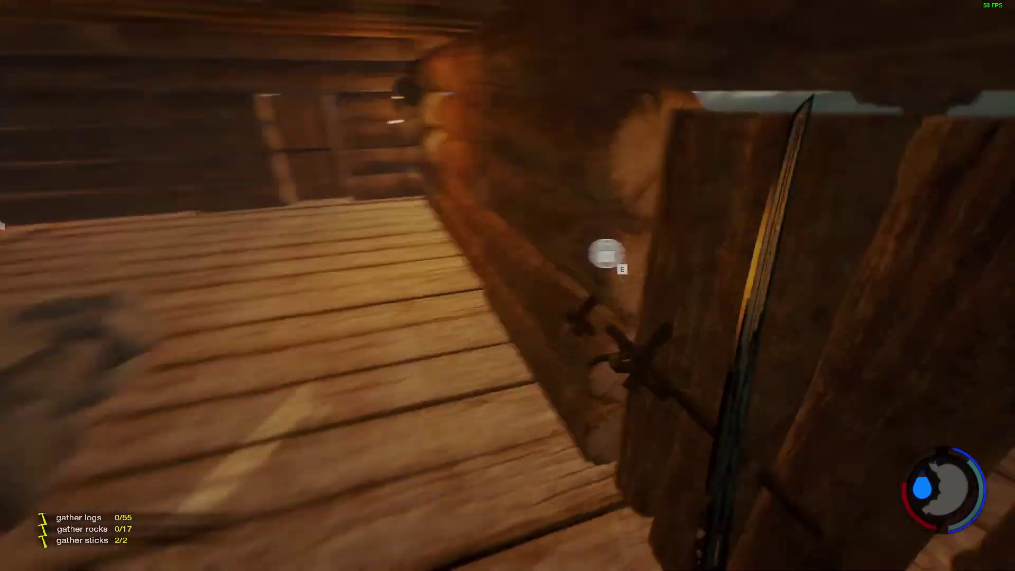
key("w")
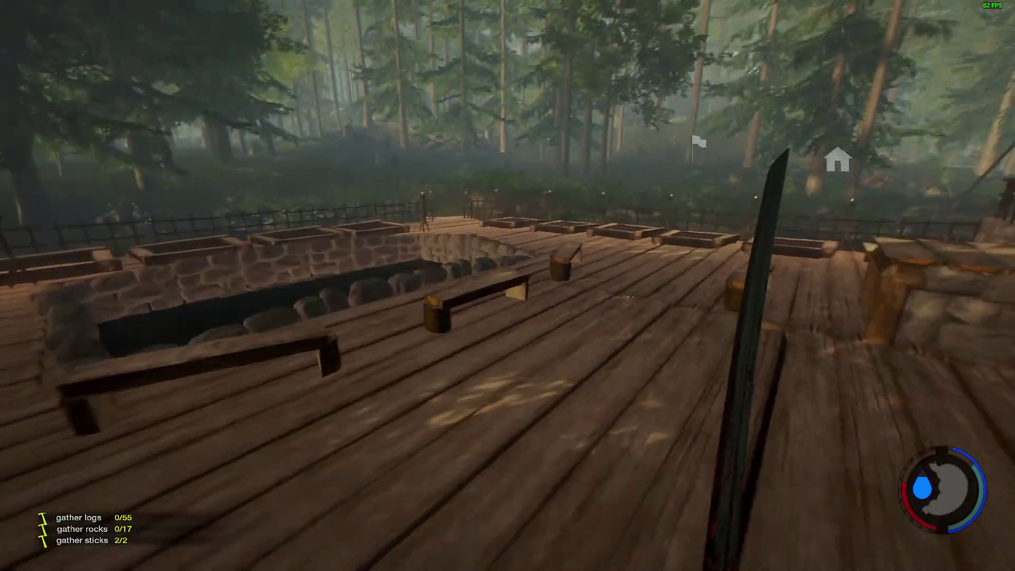
key("w")
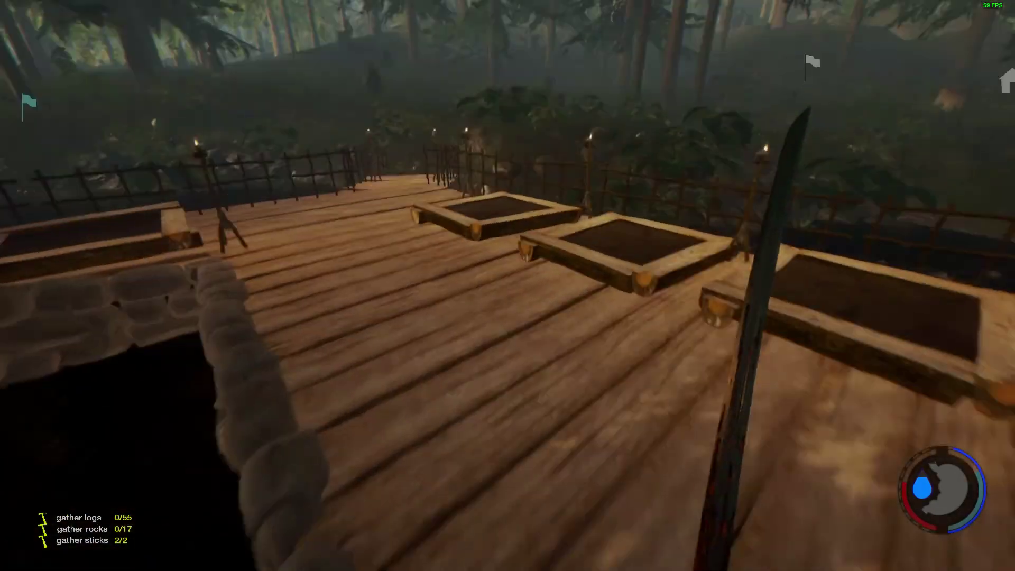
key("w")
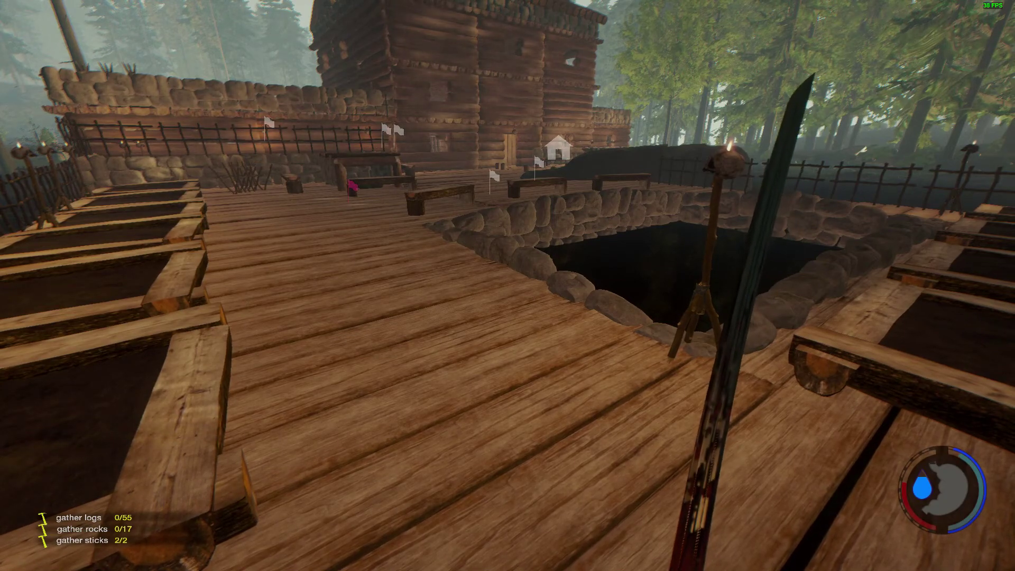
key("Escape")
left_click(900, 478)
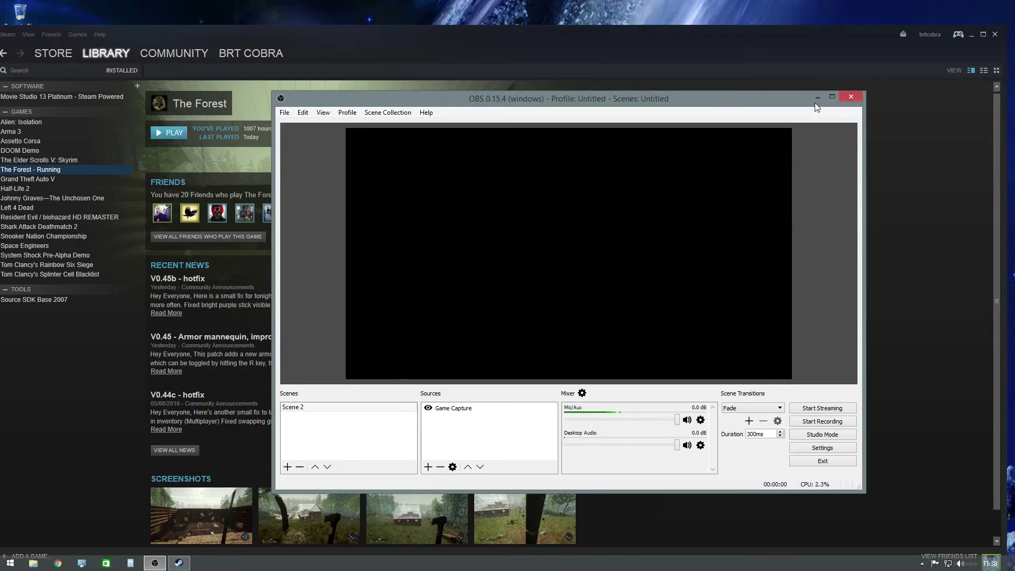
Step: Close OBS, launch Movie Studio 13 Platinum from Steam's library, and dismiss its welcome screen
left_click(851, 97)
left_click(46, 97)
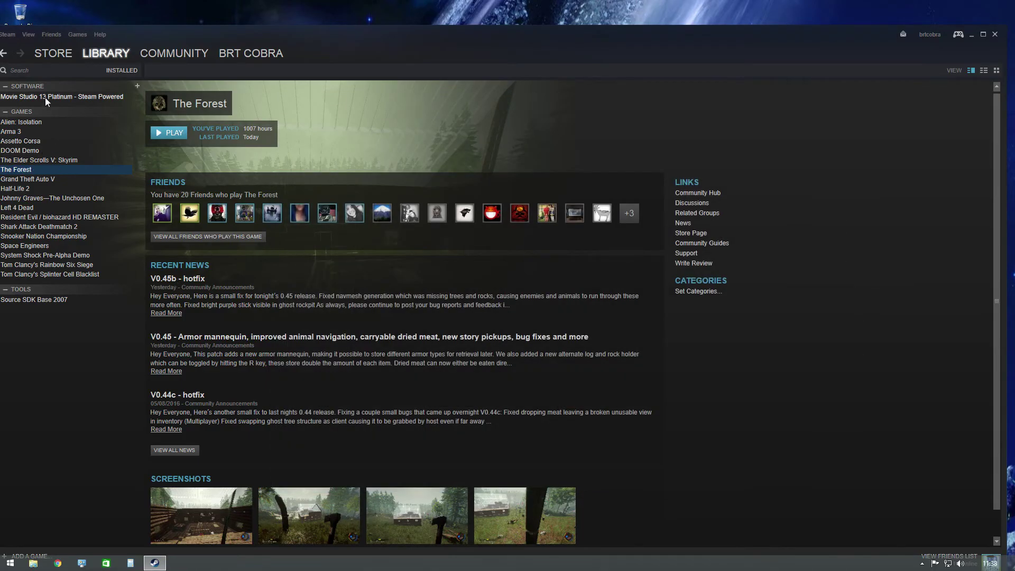
left_click(173, 136)
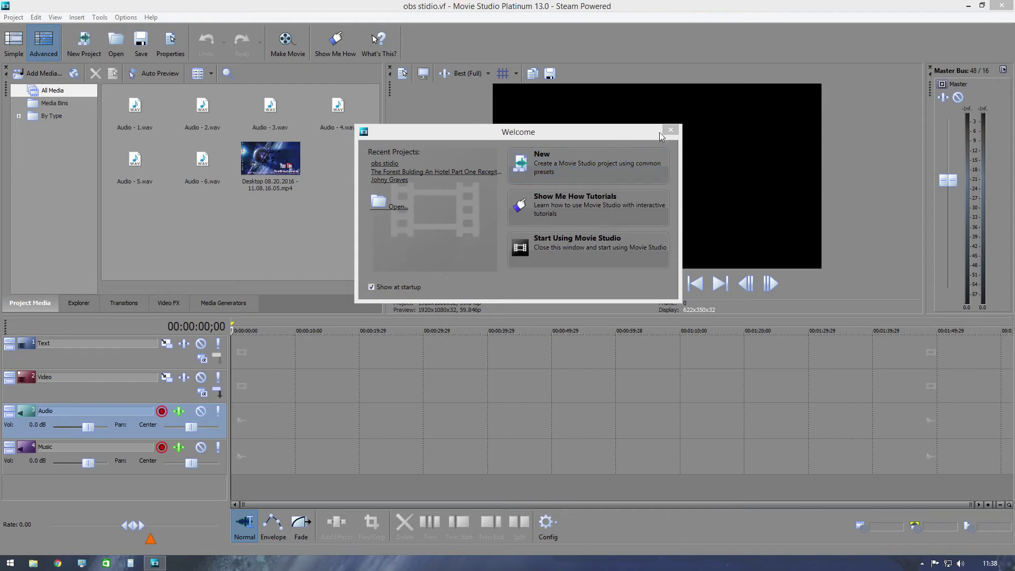
left_click(671, 131)
left_click(33, 563)
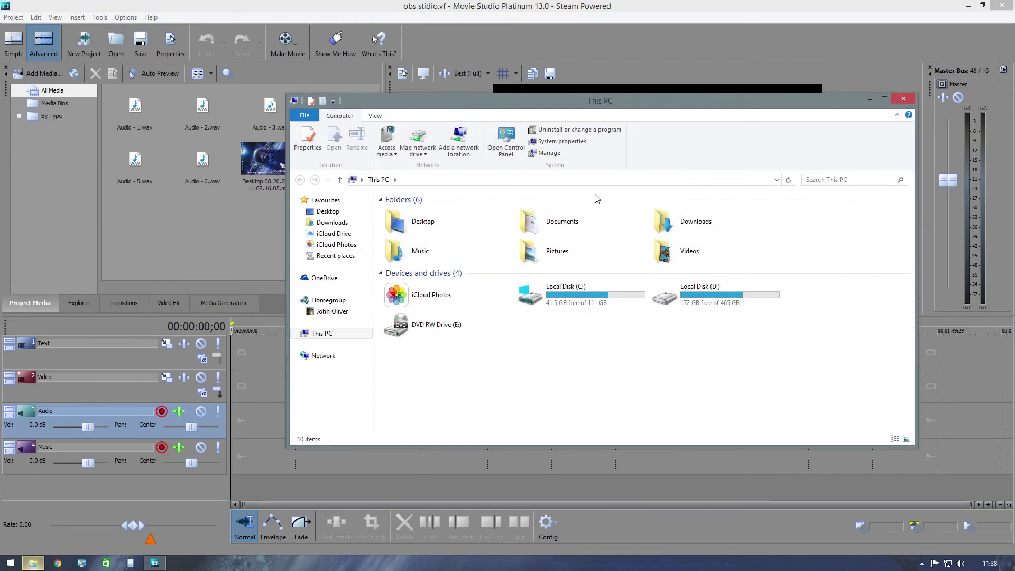
left_click(707, 298)
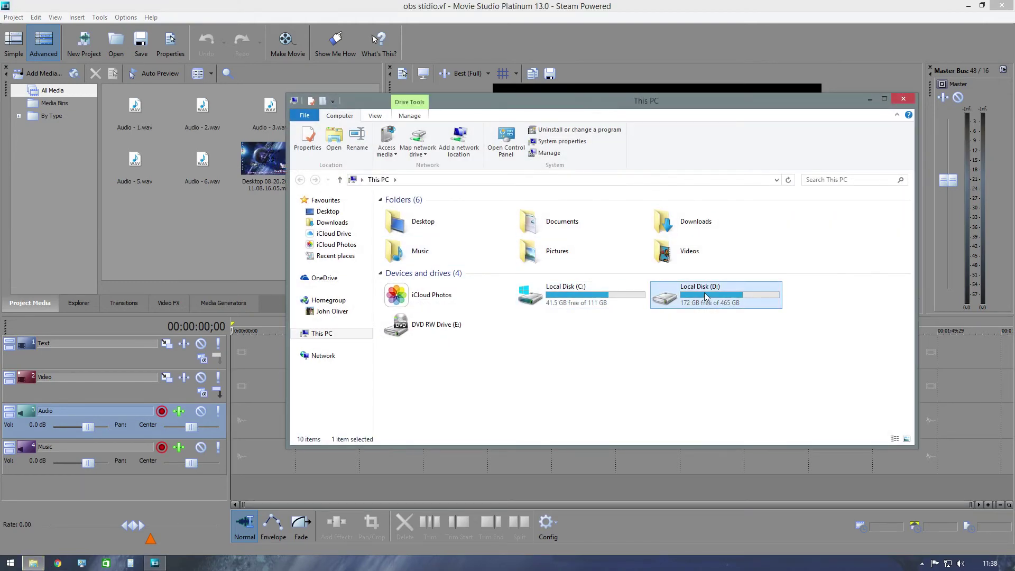
double_click(707, 297)
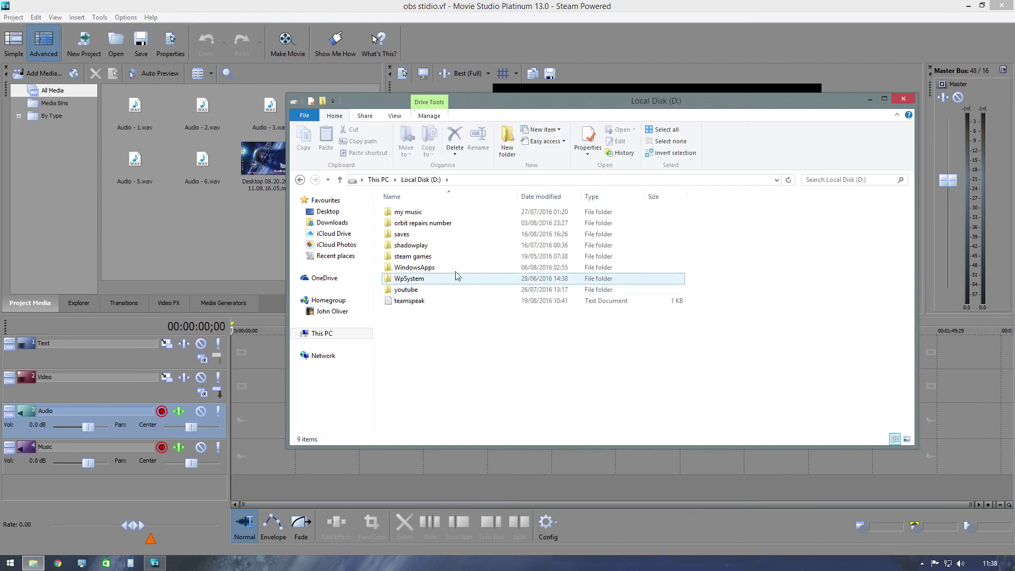
double_click(428, 246)
double_click(431, 222)
left_click_drag(749, 235, 240, 384)
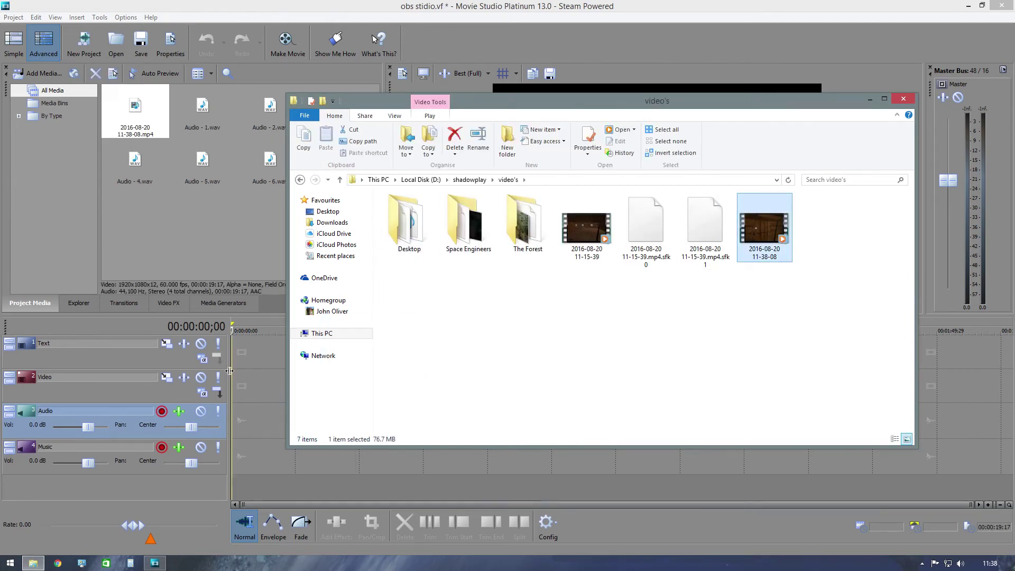
Step: Close File Explorer and set the video event's properties to Disable resample
left_click(910, 99)
scroll(437, 439, "up", 3)
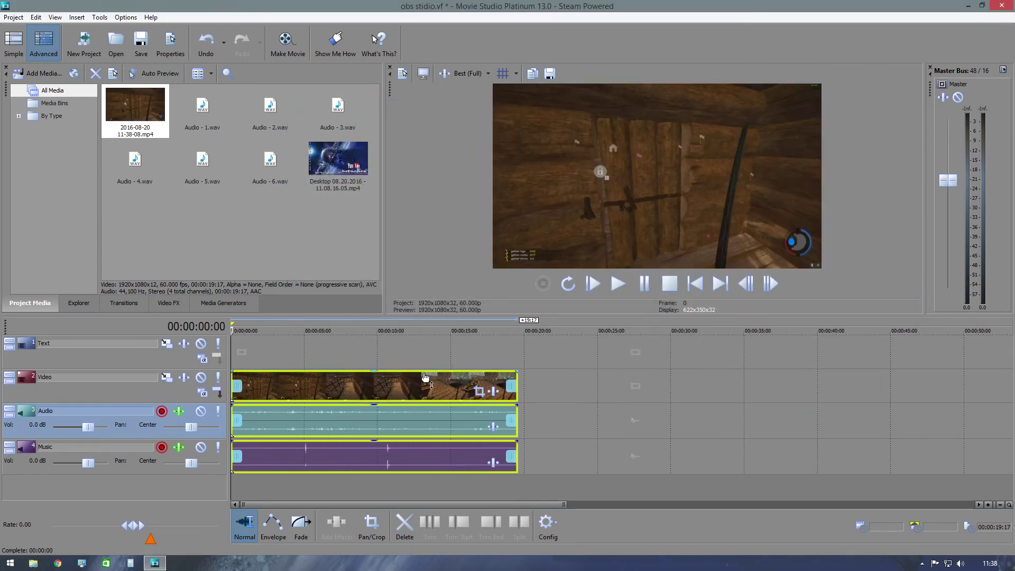
right_click(382, 383)
left_click(423, 544)
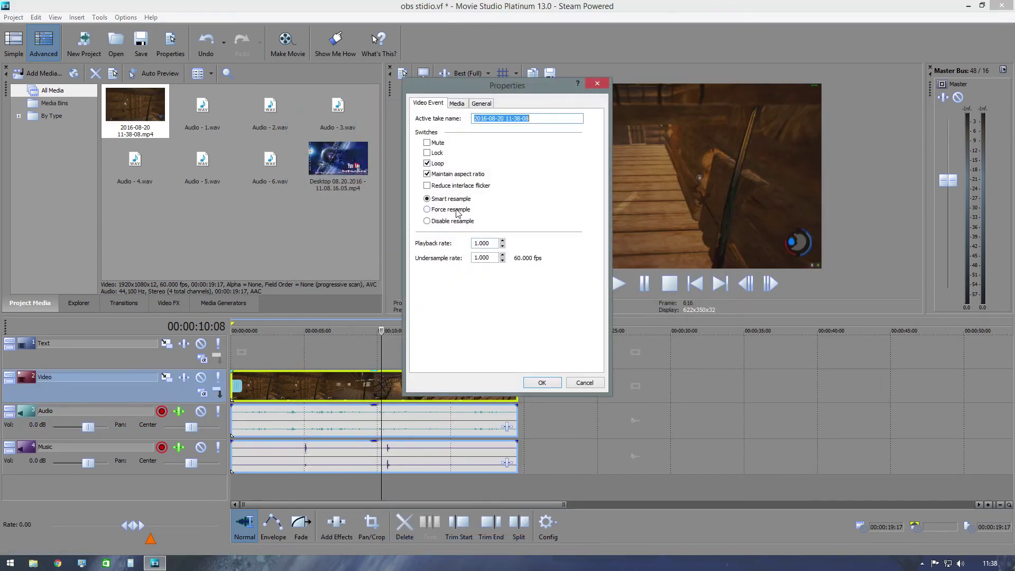
left_click(427, 221)
left_click(536, 390)
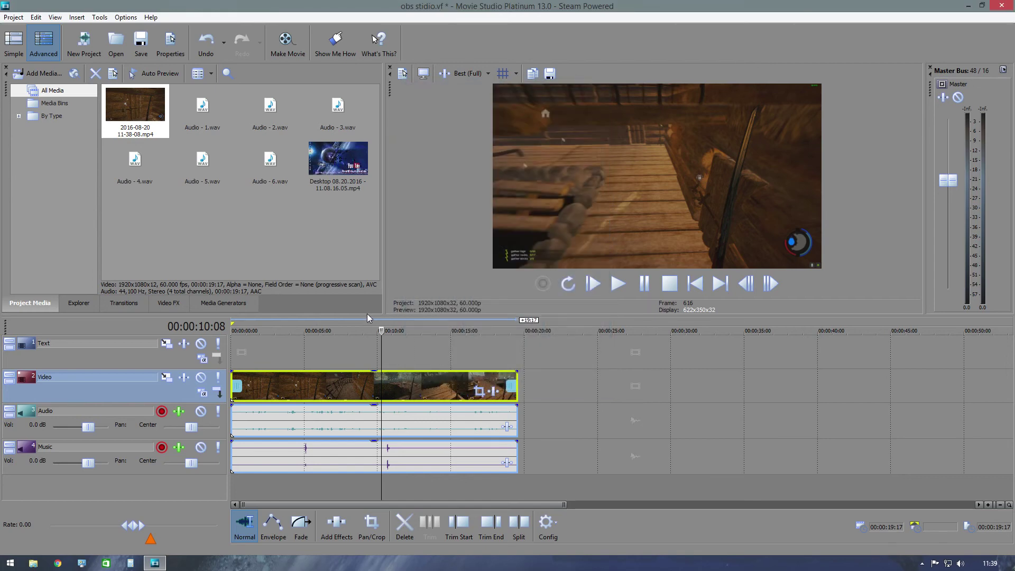
Step: Mute the Audio track and preview the clip from about 9 seconds
key("ctrl+Home")
left_click(242, 418)
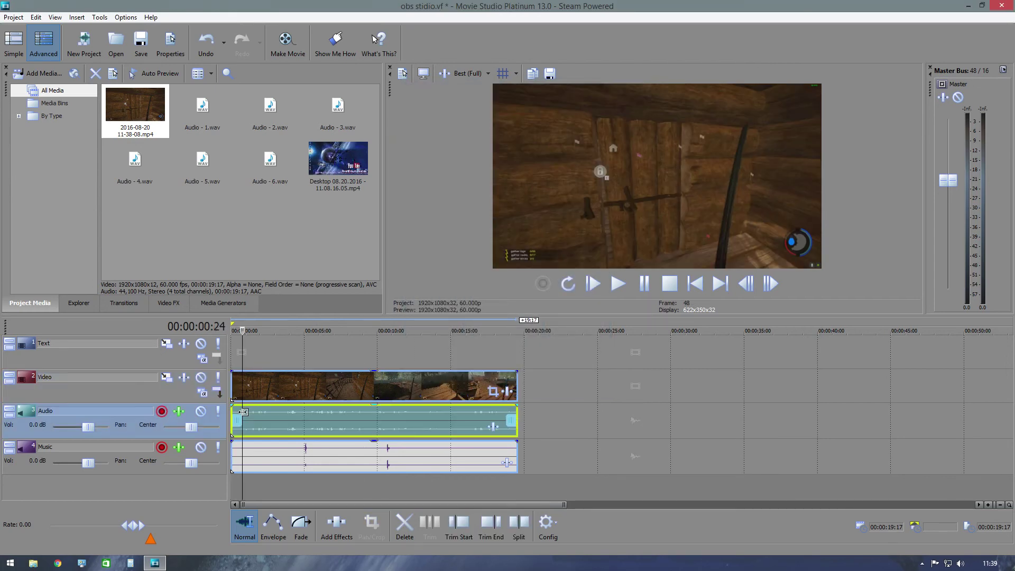
left_click(201, 411)
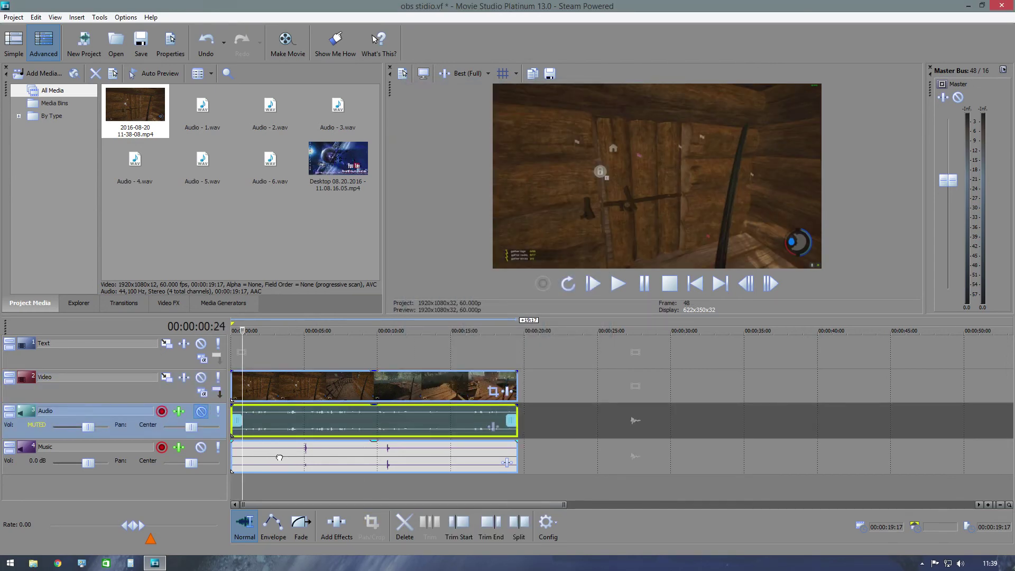
left_click(280, 455)
left_click(365, 331)
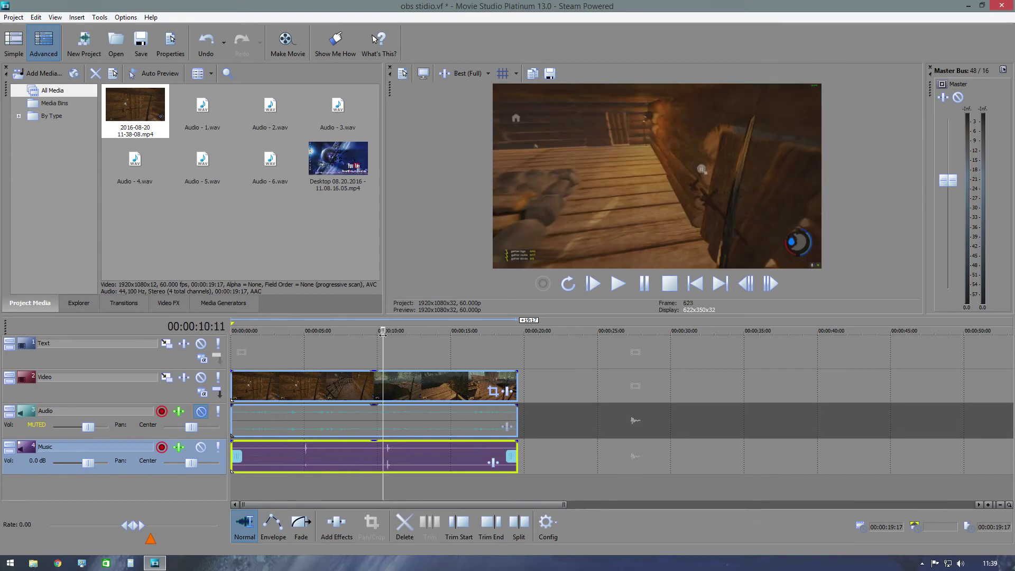
left_click(618, 284)
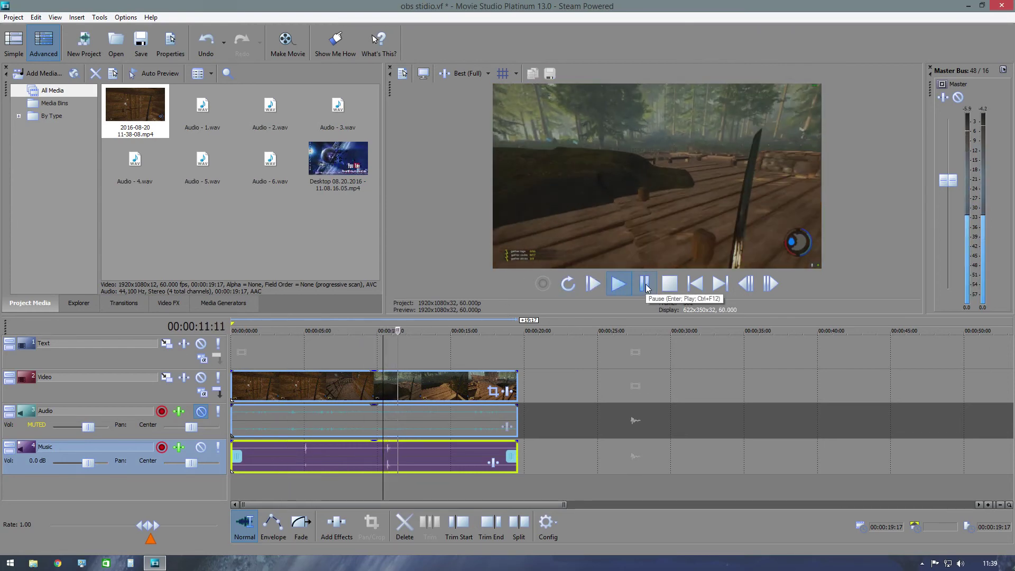
left_click(644, 284)
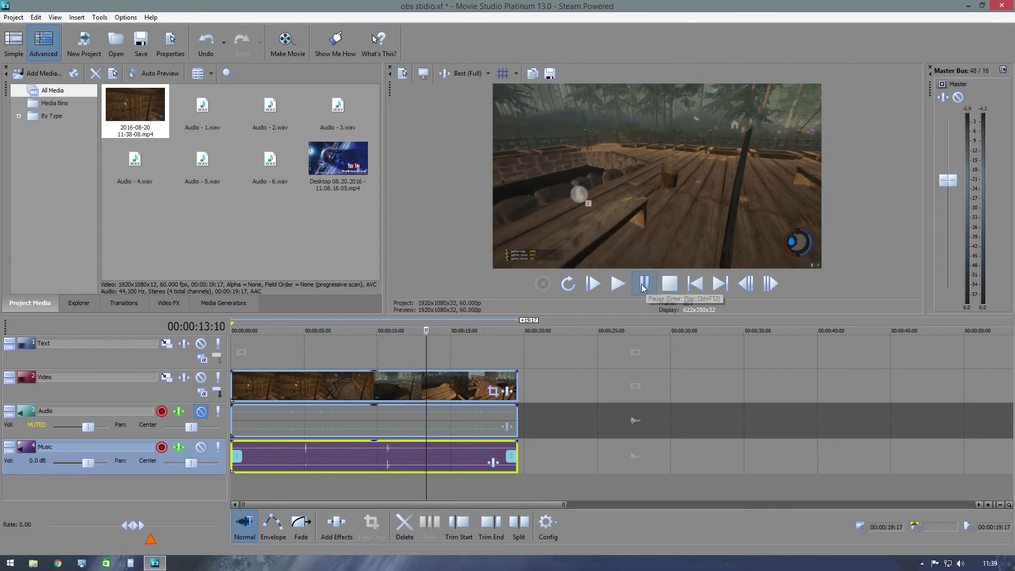
Step: Unmute the Audio track, preview again, and open the audio event's effect chooser
left_click(202, 413)
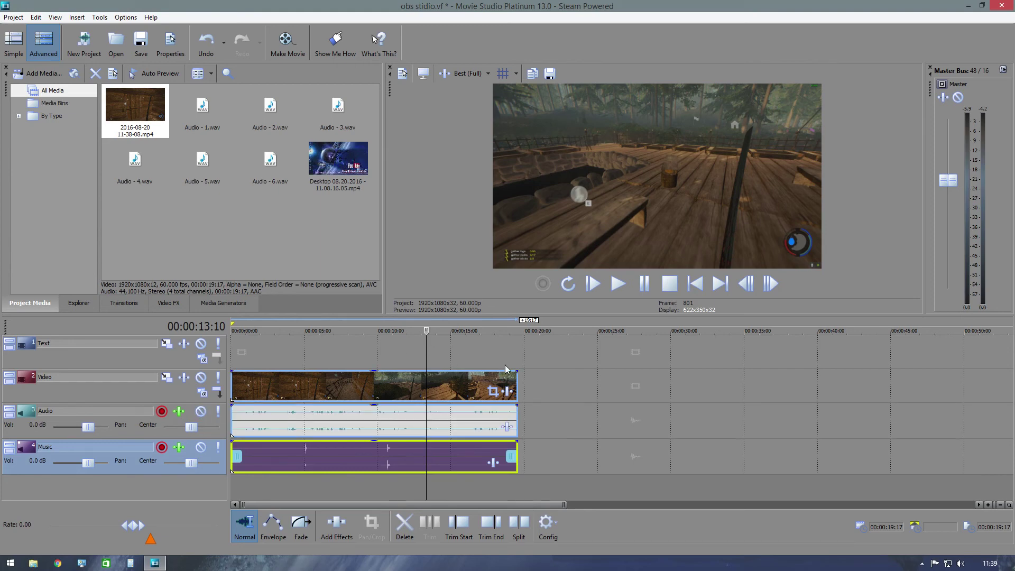
left_click(618, 284)
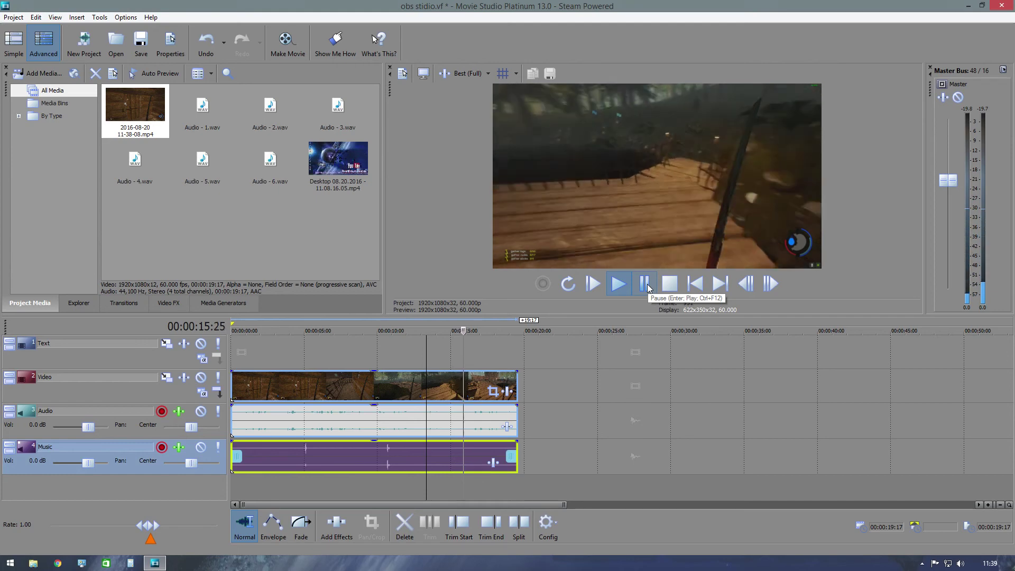
left_click(649, 288)
left_click_drag(476, 331, 384, 330)
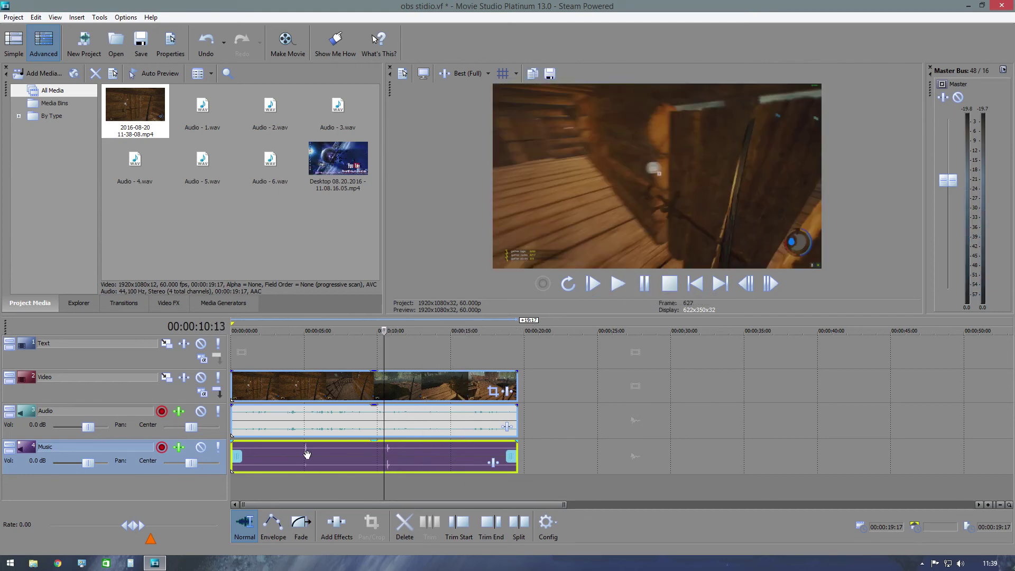
left_click(344, 451)
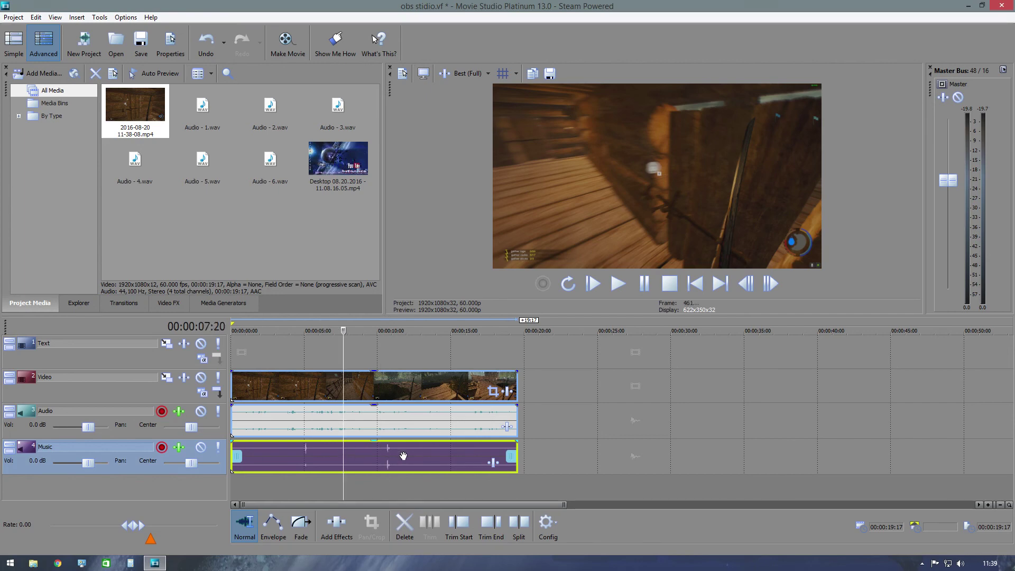
left_click(508, 428)
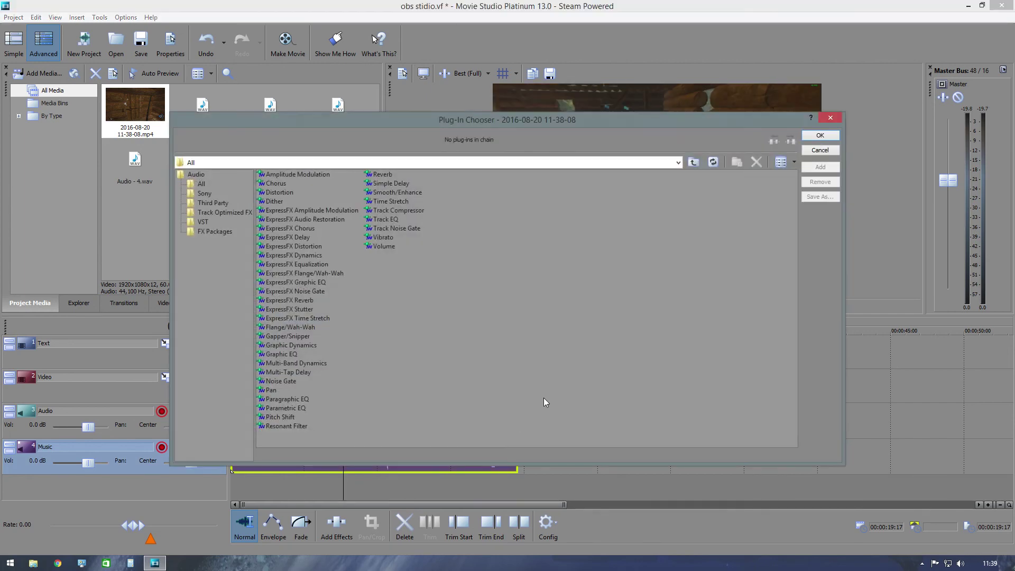
Step: Add Graphic EQ to the clip's audio with the 'best' preset
double_click(276, 354)
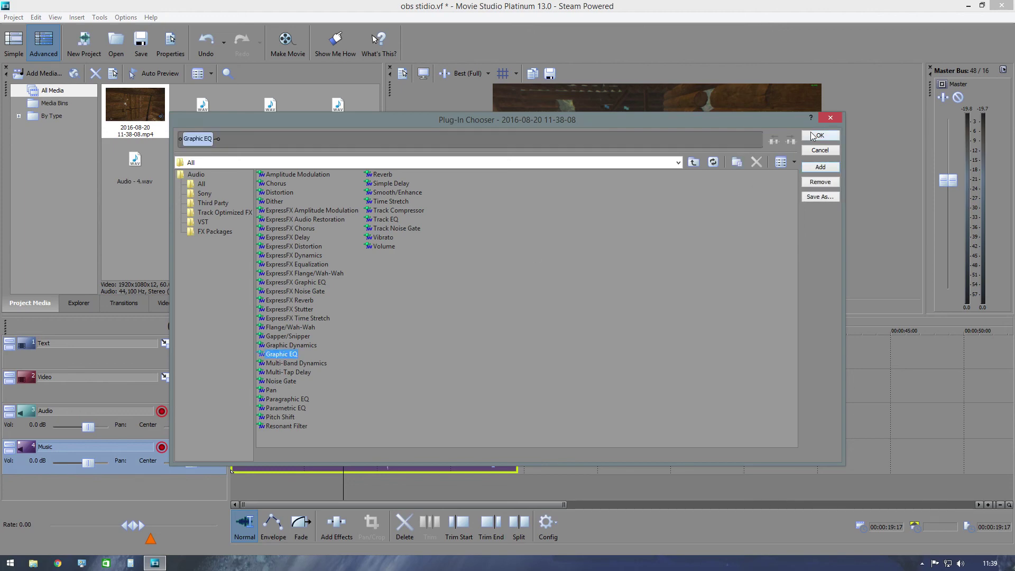
left_click(817, 135)
left_click(344, 105)
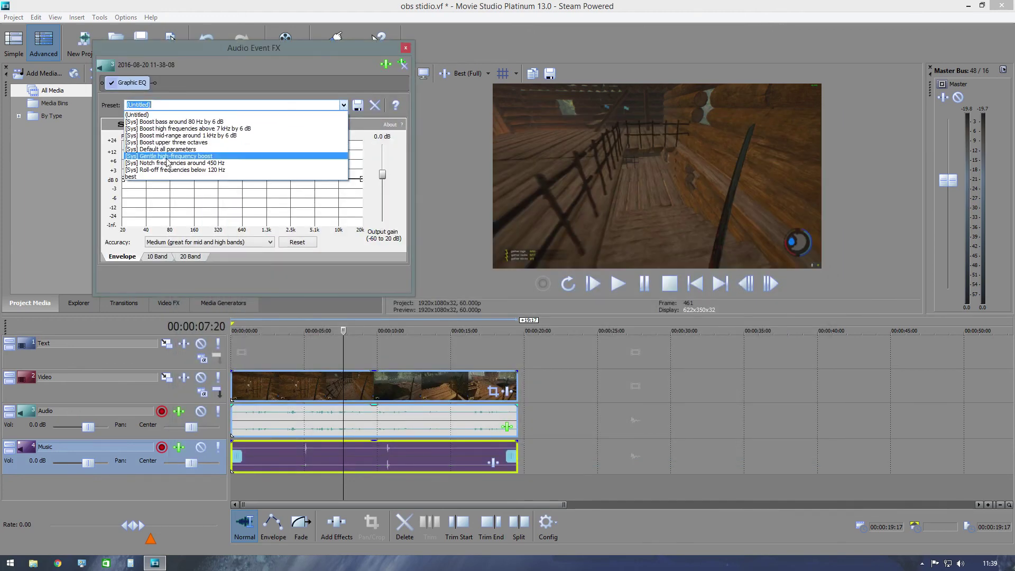
left_click(133, 177)
left_click(405, 47)
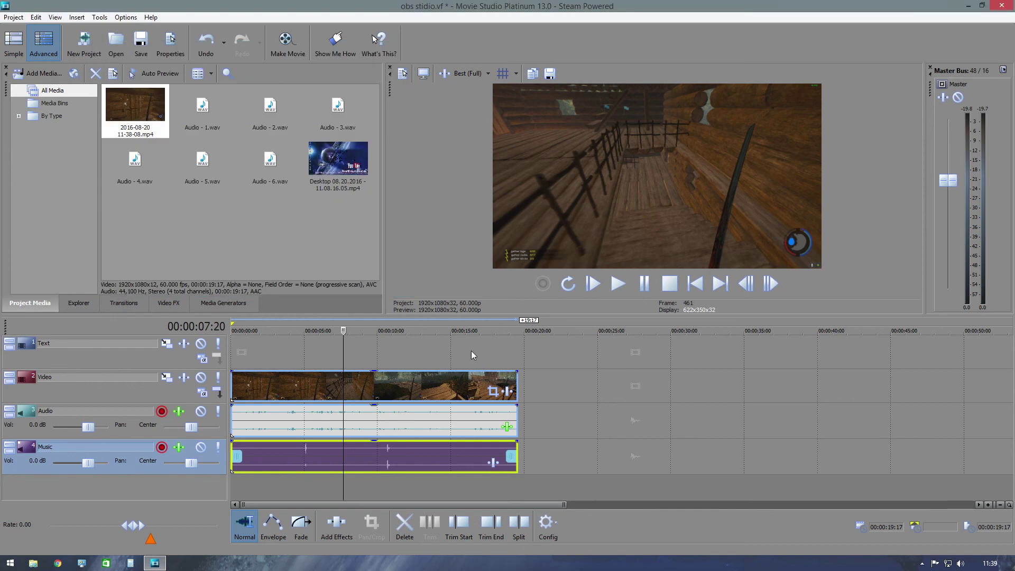
Step: Preview the EQ'd clip, then close Movie Studio and answer the save prompt
left_click(619, 284)
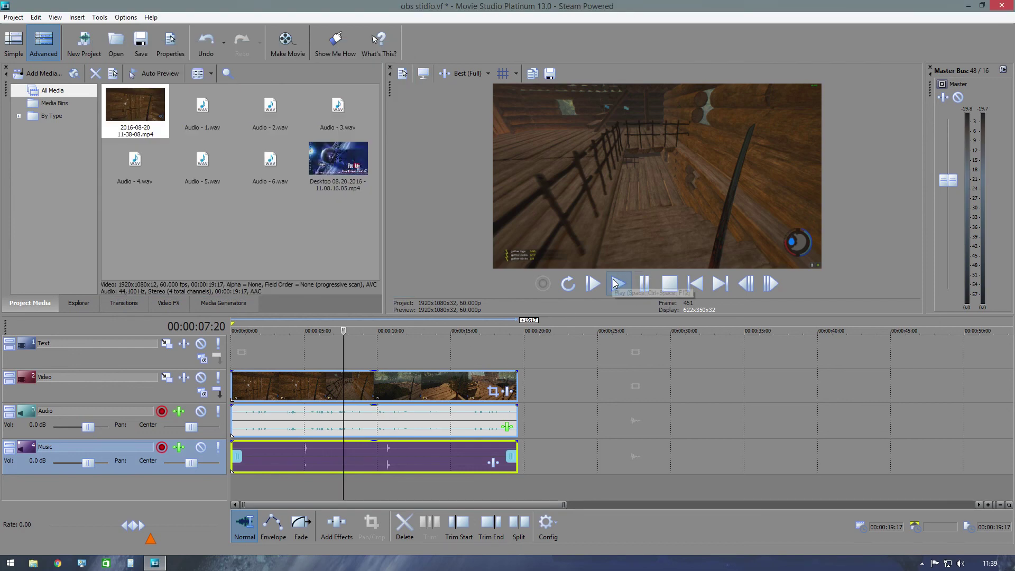
left_click(647, 284)
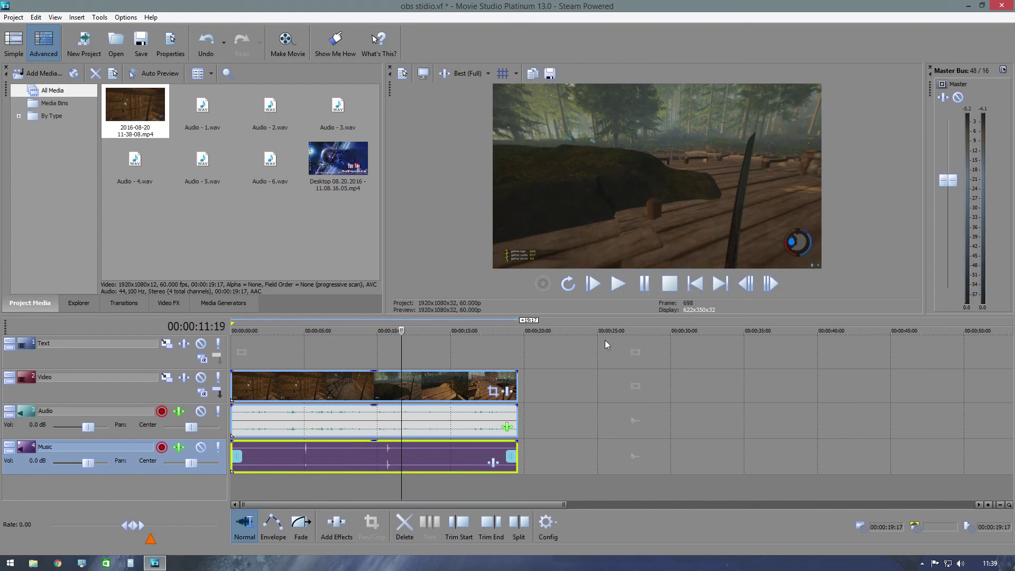
left_click(1000, 8)
left_click(545, 228)
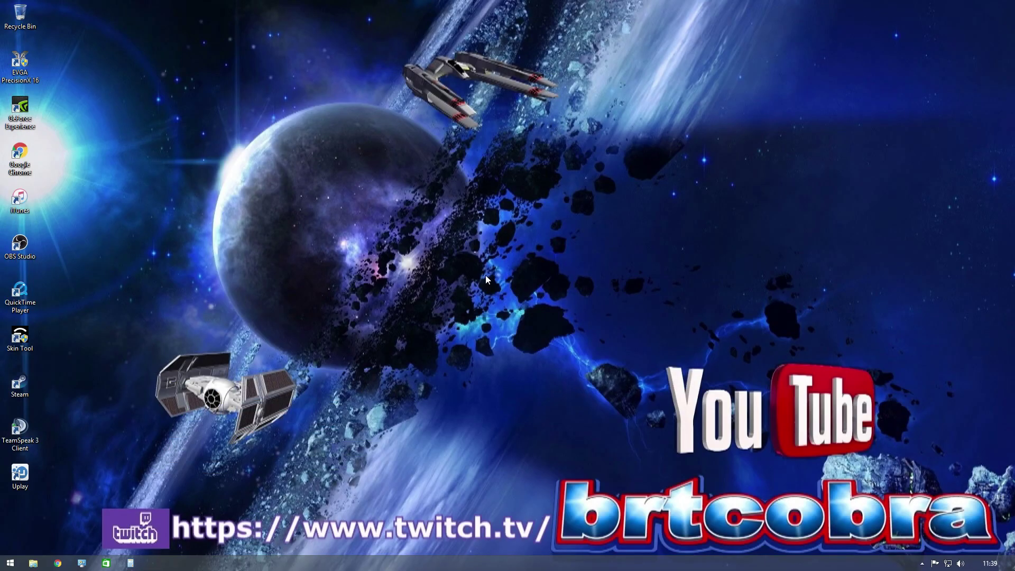